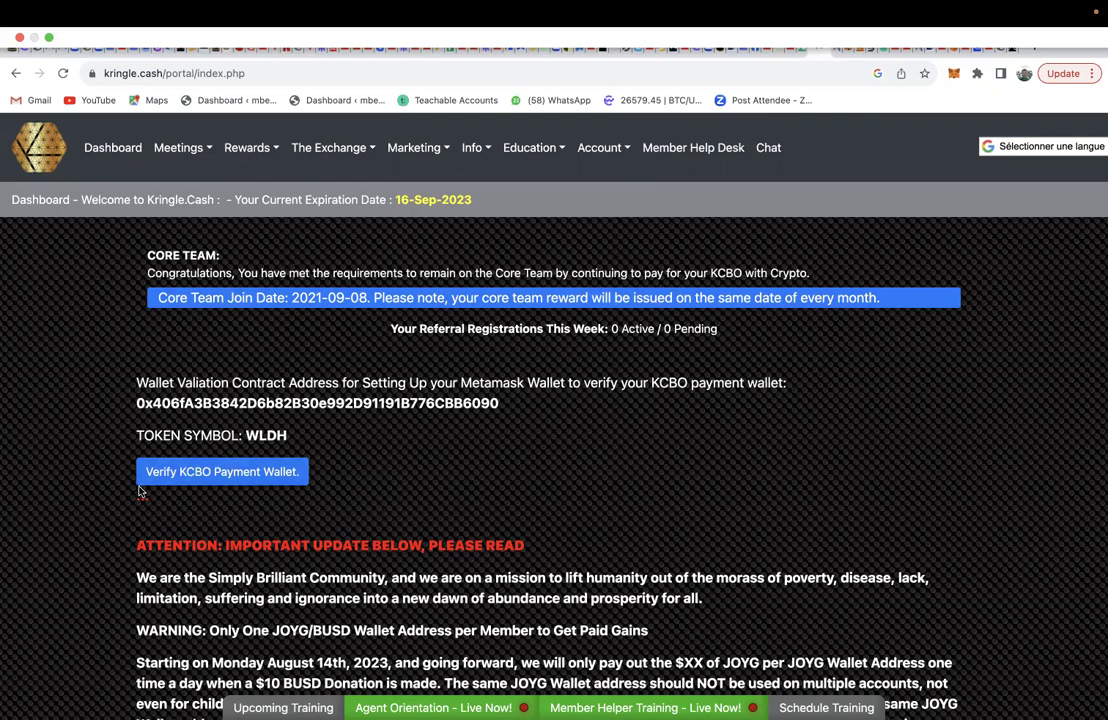
Step: Open the Verify KCBO Payment Wallet page and select the Wallet Address field
{"action": "left_click", "coordinate": [259, 478]}
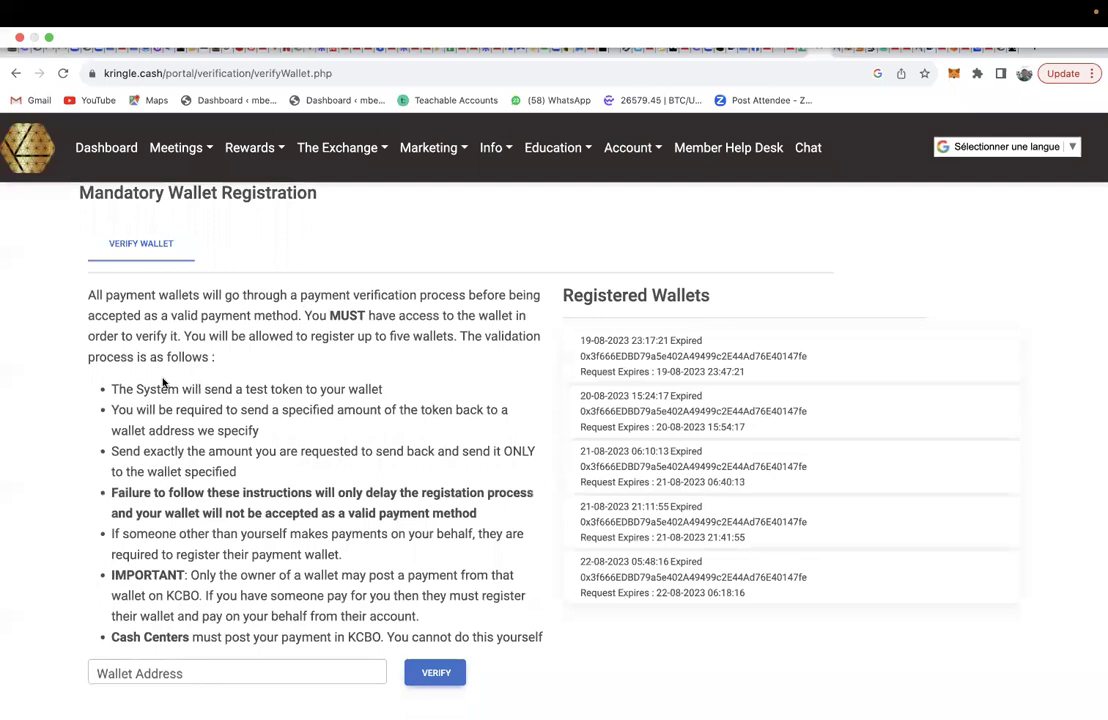
{"action": "scroll", "coordinate": [79, 450], "scroll_direction": "down", "scroll_amount": 2}
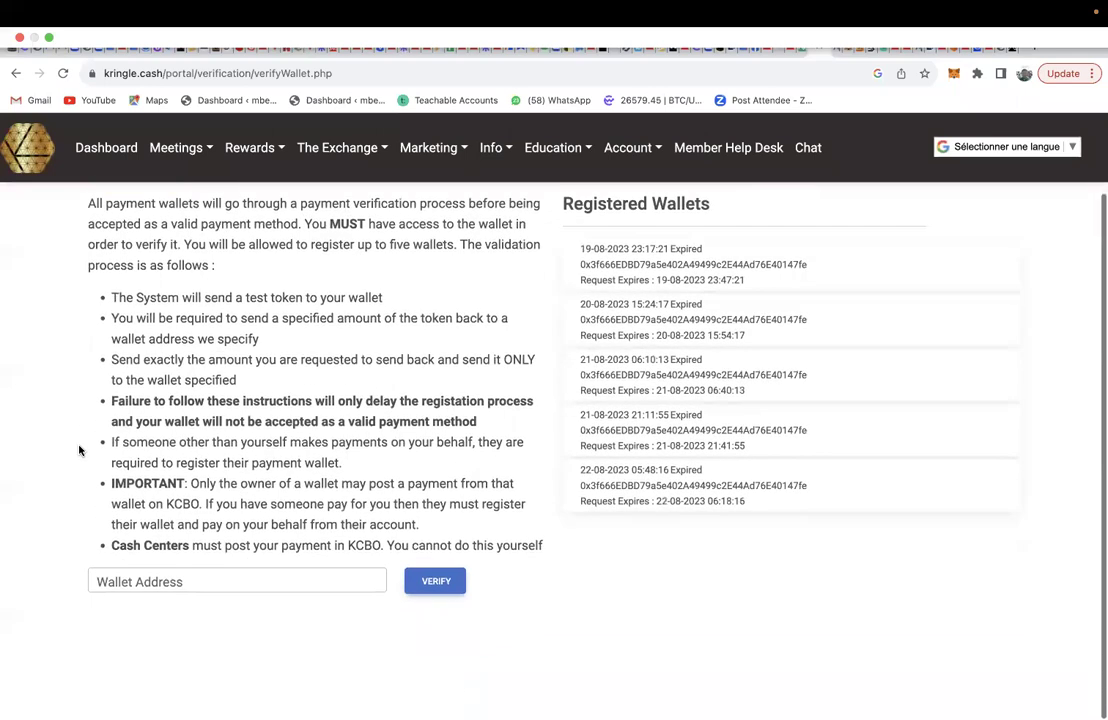
{"action": "left_click", "coordinate": [202, 576]}
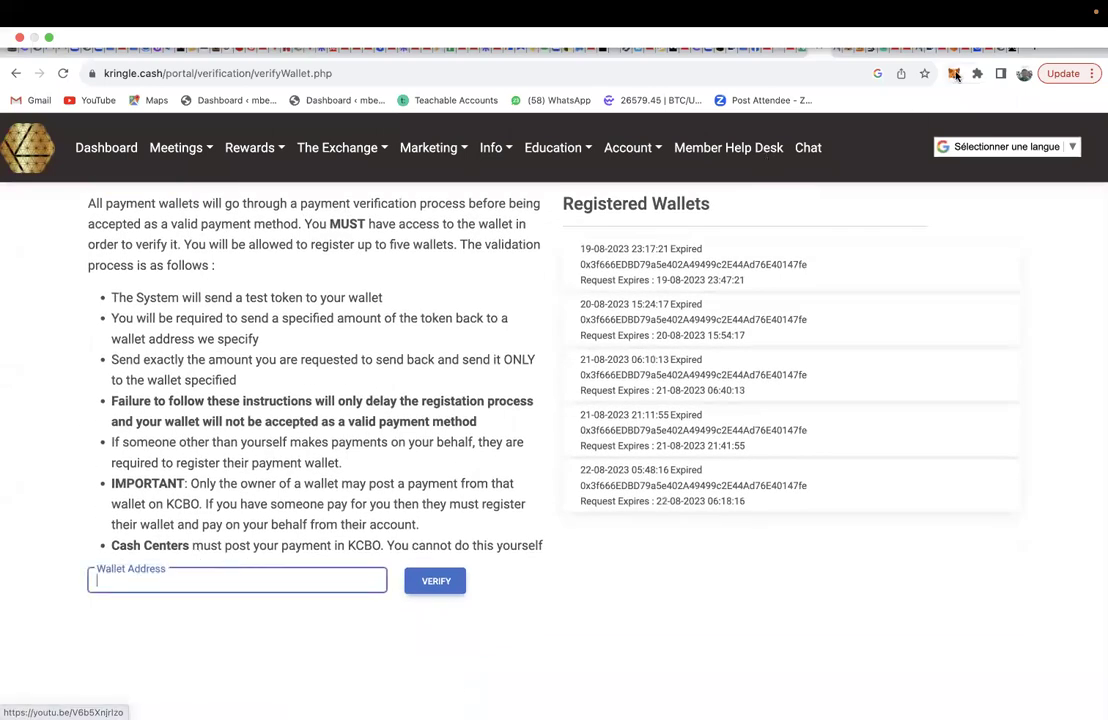
Step: Paste the MetaMask account's copied address into Wallet Address and submit it for verification
{"action": "left_click", "coordinate": [955, 74]}
{"action": "left_click", "coordinate": [830, 156]}
{"action": "left_click", "coordinate": [200, 577]}
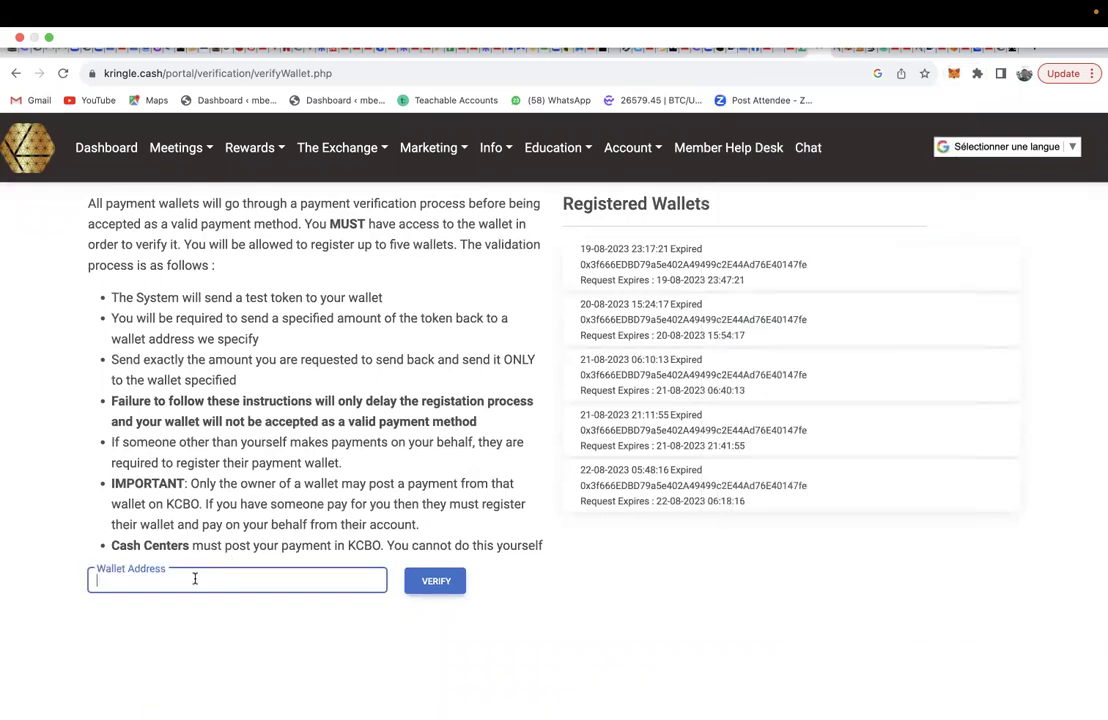
{"action": "key", "text": "super+v"}
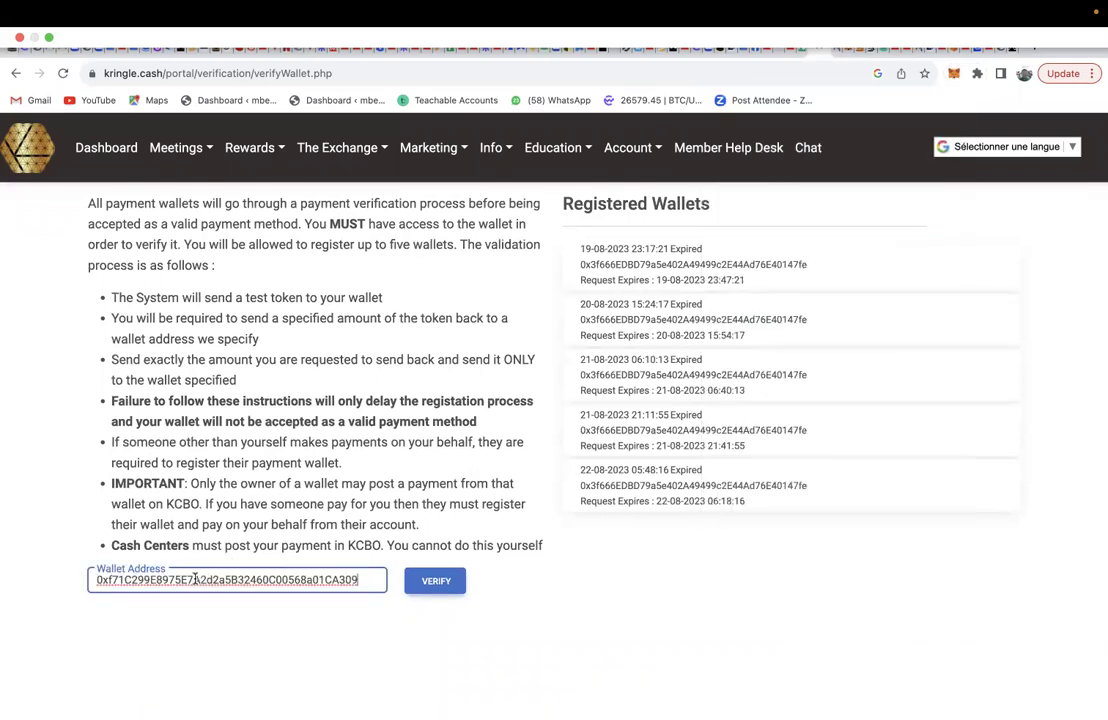
{"action": "left_click", "coordinate": [437, 585]}
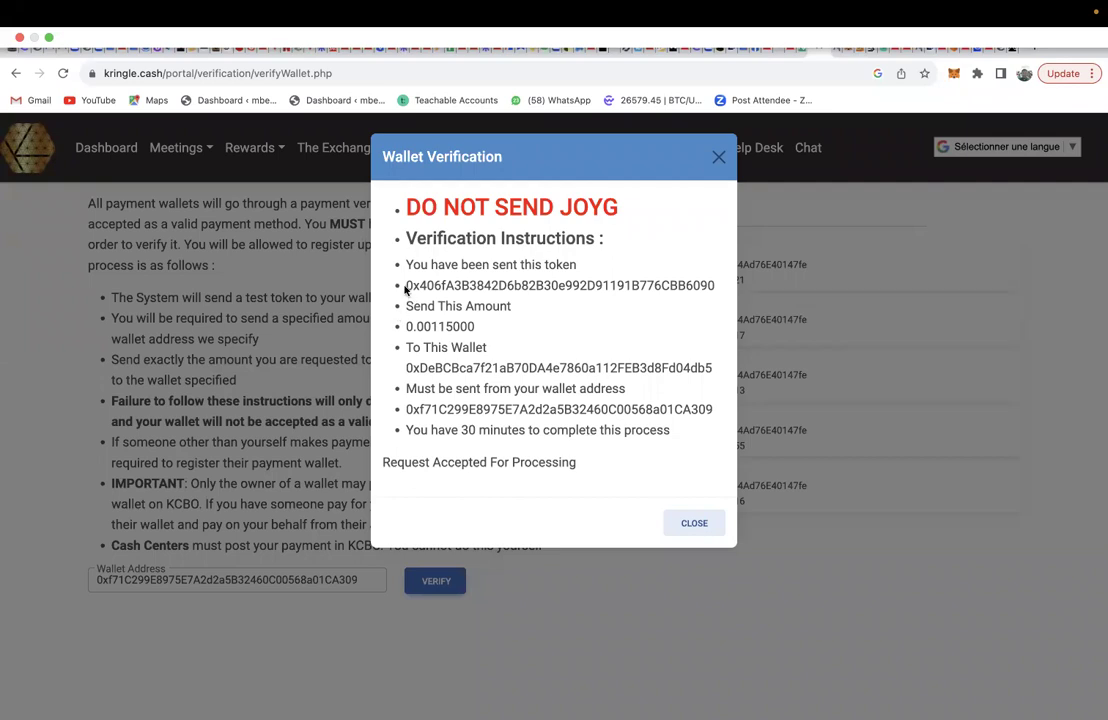
Step: Copy the test token's contract address from the Wallet Verification dialog and bring up MetaMask
{"action": "left_click_drag", "start_coordinate": [405, 289], "coordinate": [589, 285]}
{"action": "double_click", "coordinate": [705, 288]}
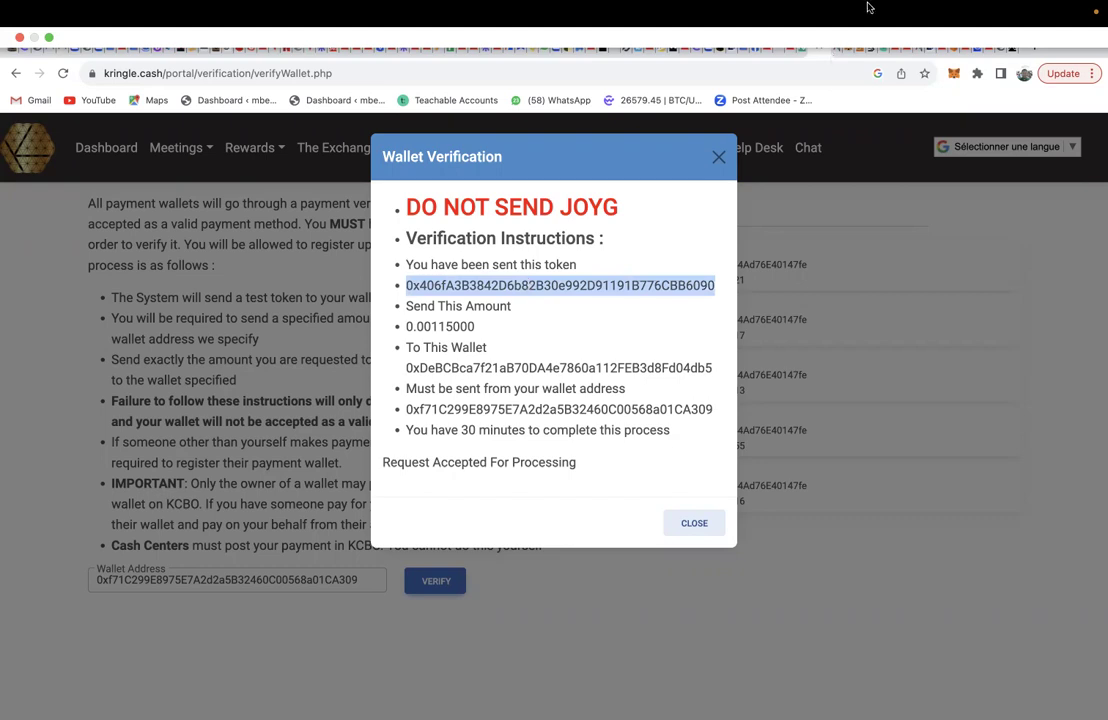
{"action": "left_click", "coordinate": [952, 95]}
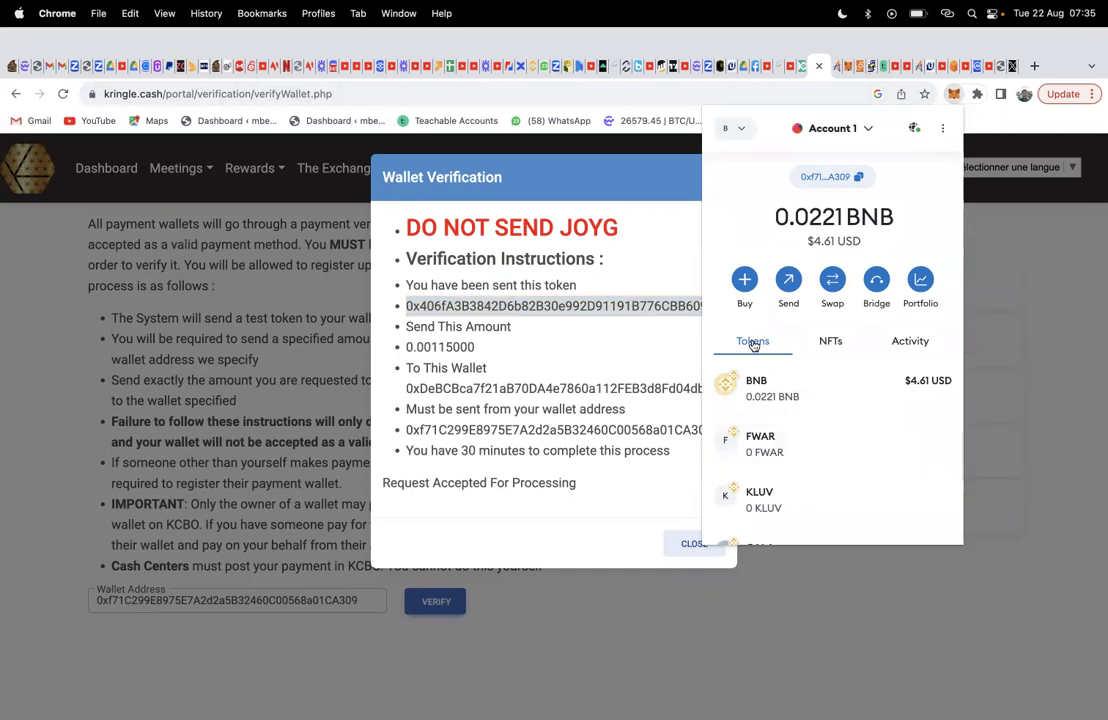
Step: Import the WLDH custom token into MetaMask using the pasted contract address
{"action": "scroll", "coordinate": [752, 345], "scroll_direction": "down", "scroll_amount": 3}
{"action": "scroll", "coordinate": [753, 345], "scroll_direction": "down", "scroll_amount": 5}
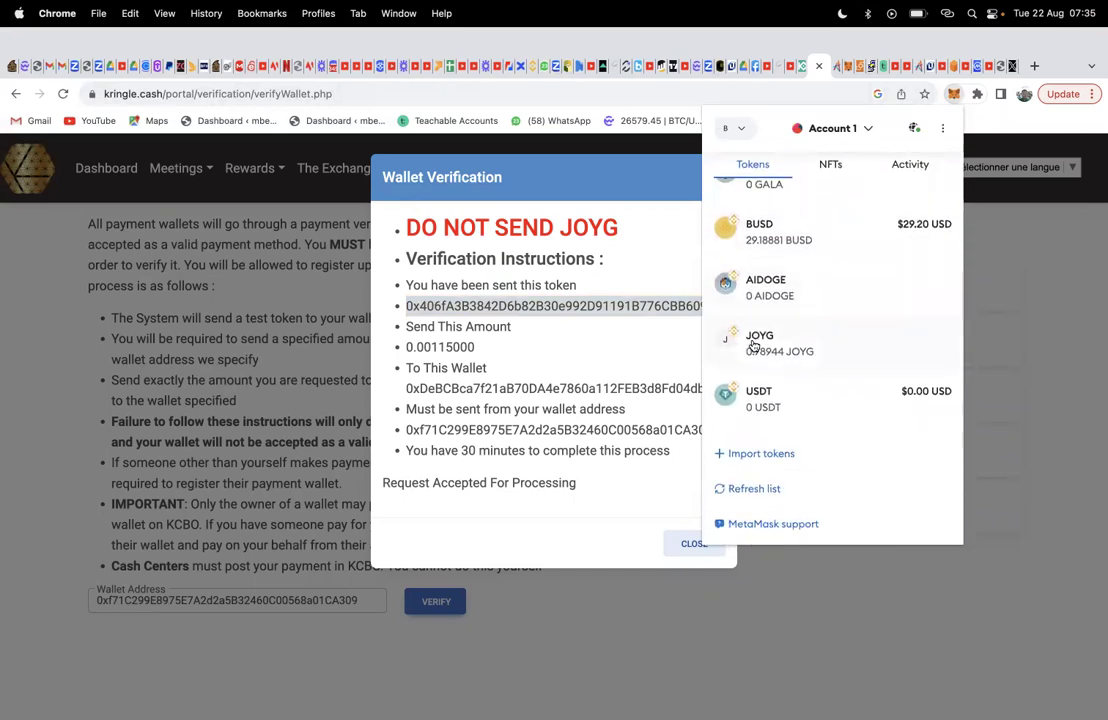
{"action": "left_click", "coordinate": [746, 430]}
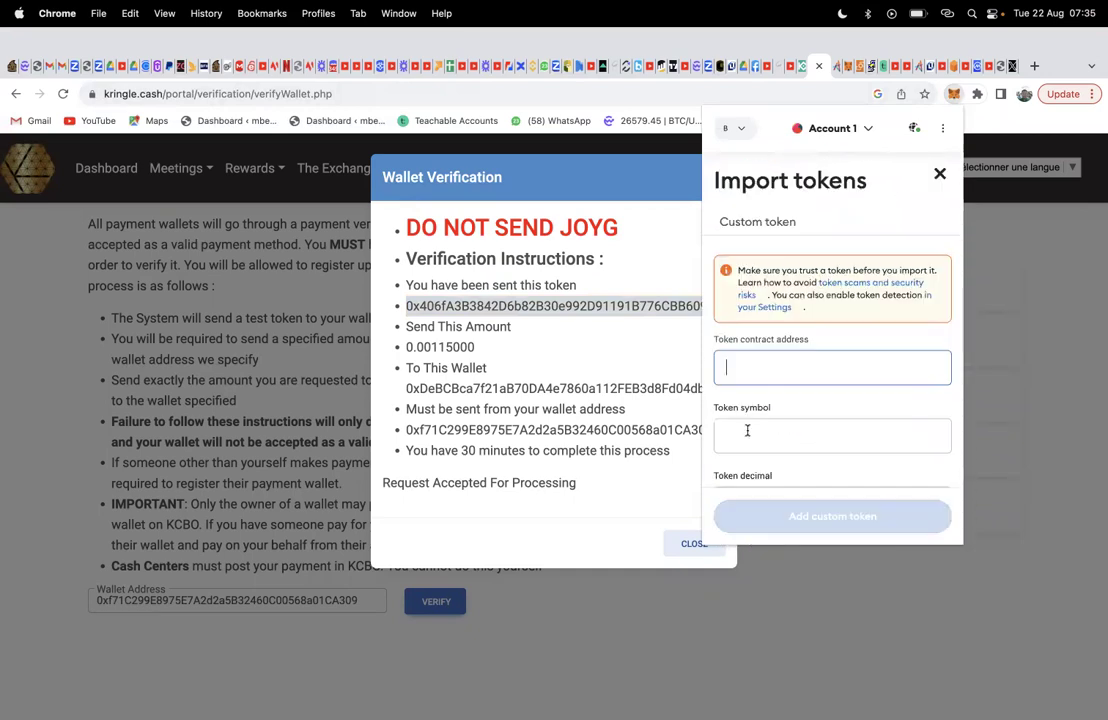
{"action": "left_click", "coordinate": [744, 369]}
{"action": "key", "text": "super+v"}
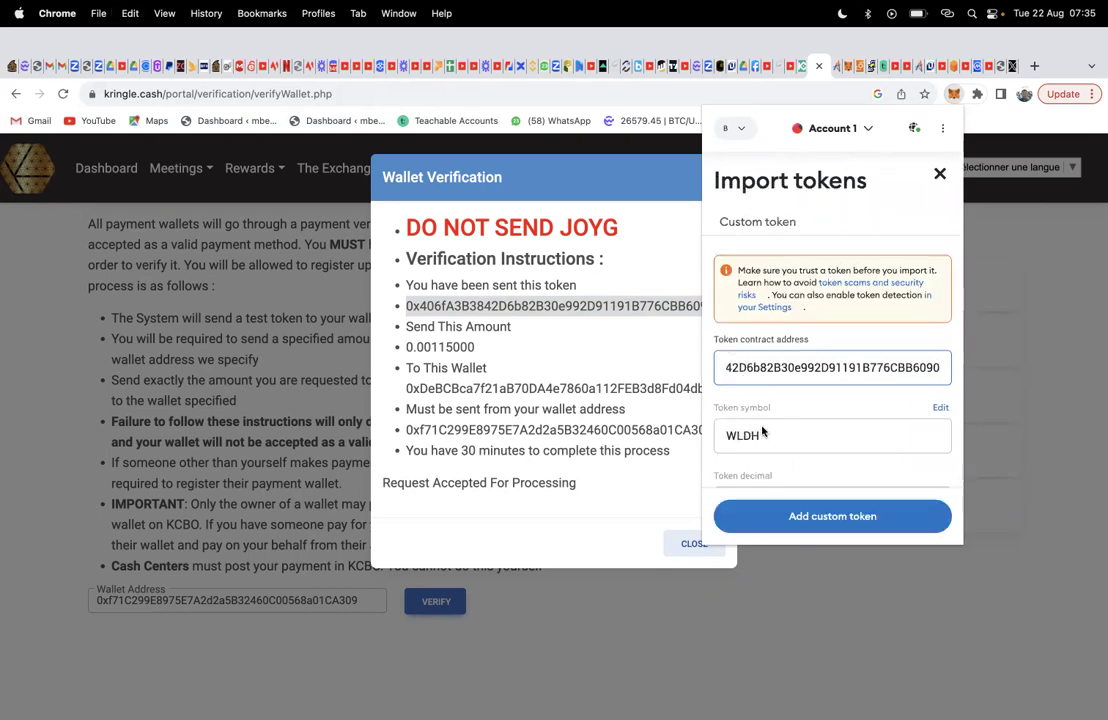
{"action": "left_click", "coordinate": [848, 521]}
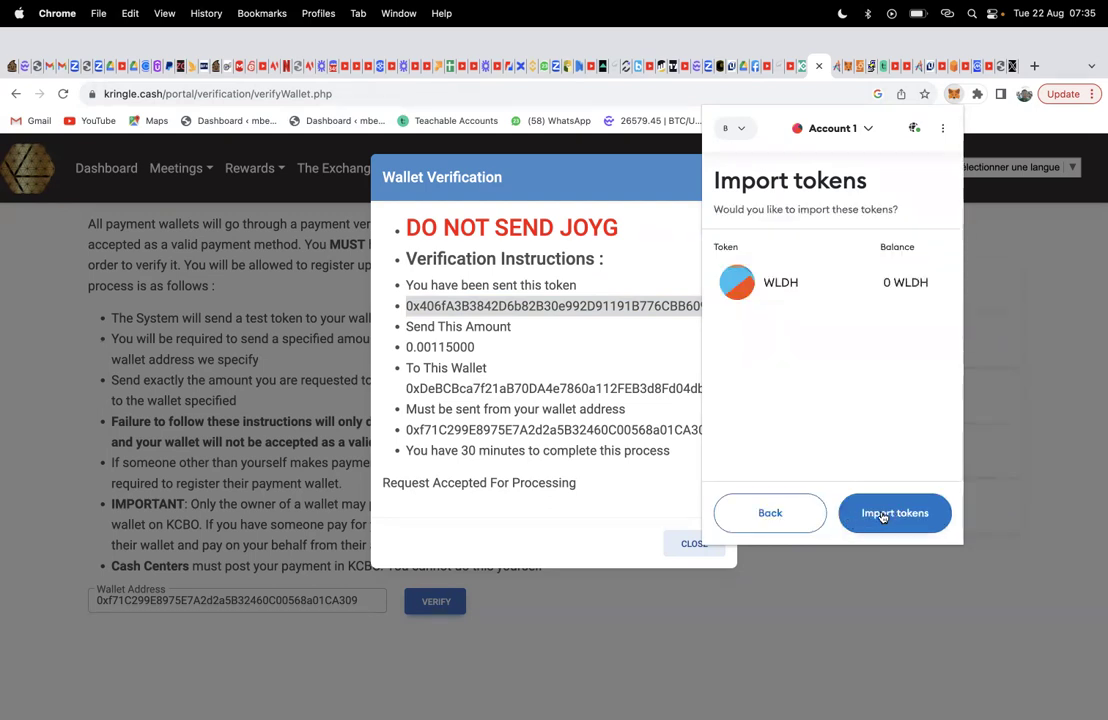
{"action": "left_click", "coordinate": [882, 515]}
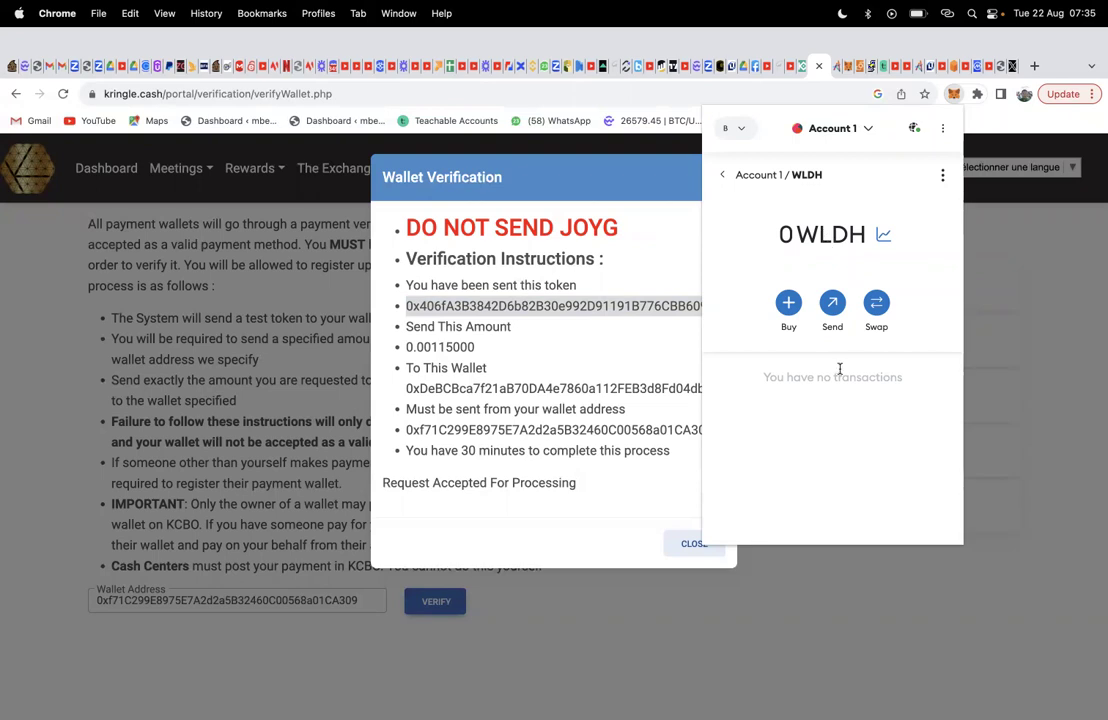
Step: Confirm WLDH is listed in Account 1's tokens, then close the MetaMask popup
{"action": "left_click", "coordinate": [722, 175]}
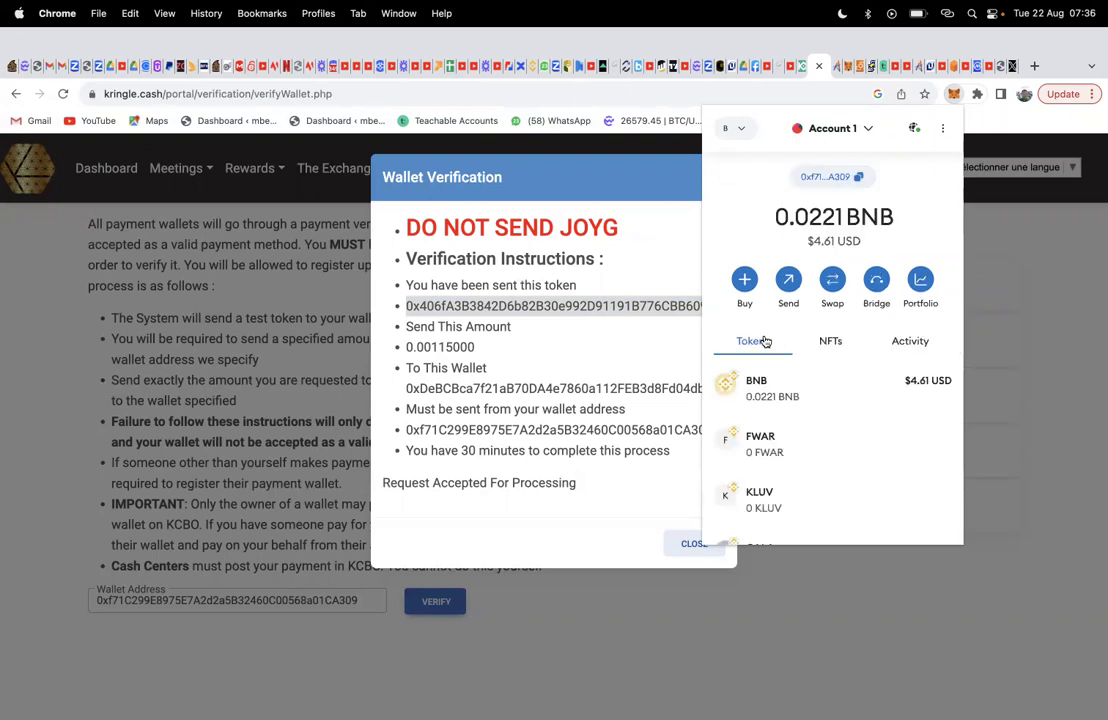
{"action": "scroll", "coordinate": [794, 465], "scroll_direction": "down", "scroll_amount": 4}
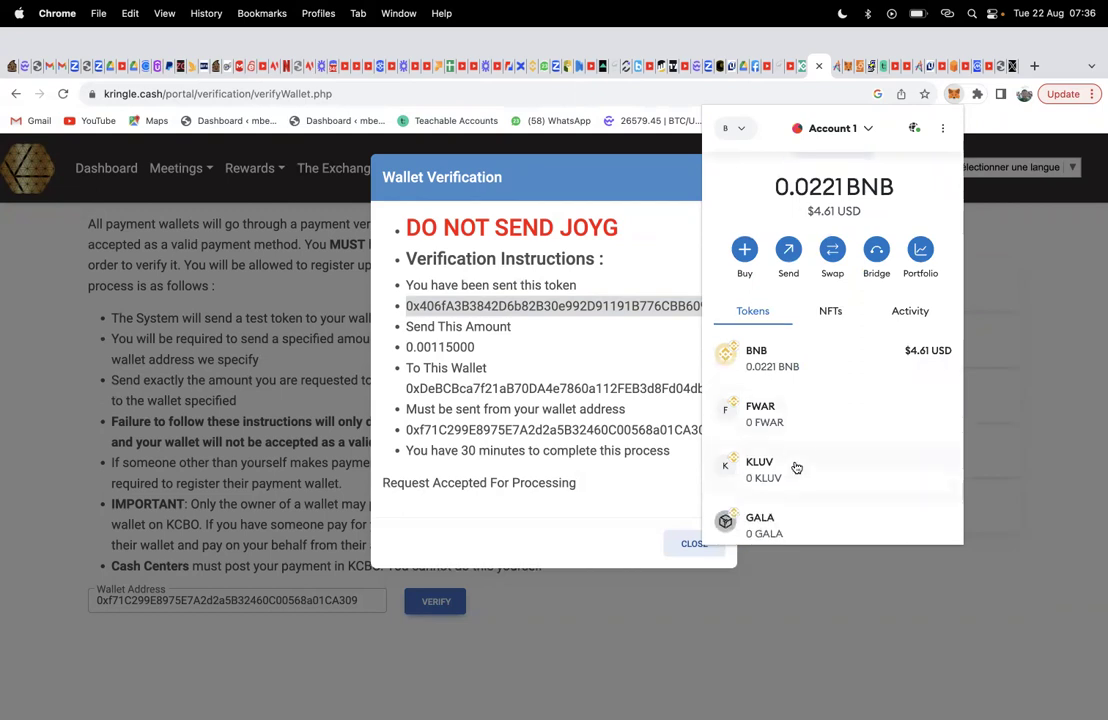
{"action": "scroll", "coordinate": [796, 467], "scroll_direction": "down", "scroll_amount": 6}
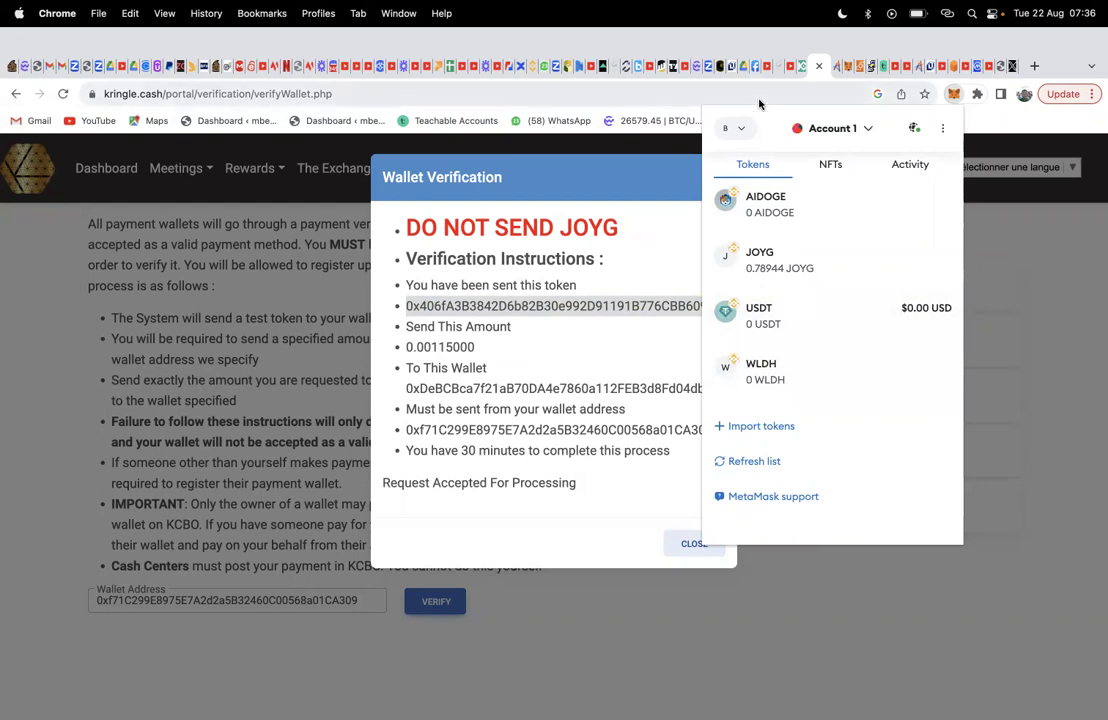
{"action": "left_click", "coordinate": [984, 238]}
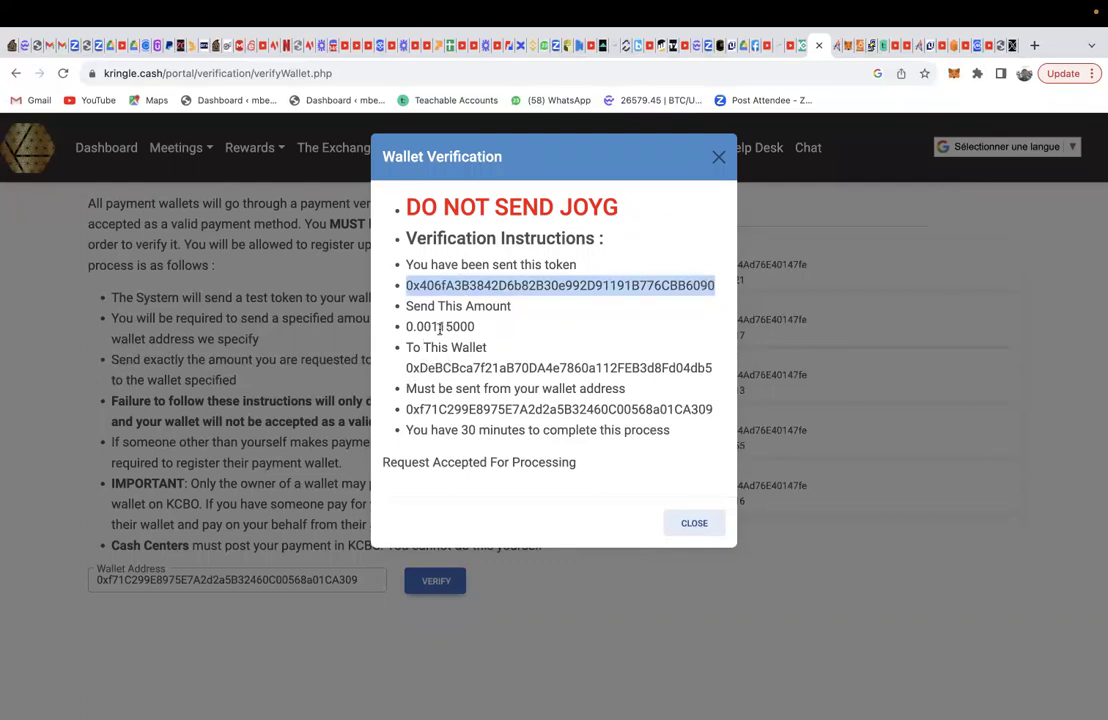
Step: Recheck the MetaMask token list, then copy the 'To This Wallet' destination address from the instructions
{"action": "left_click", "coordinate": [955, 72]}
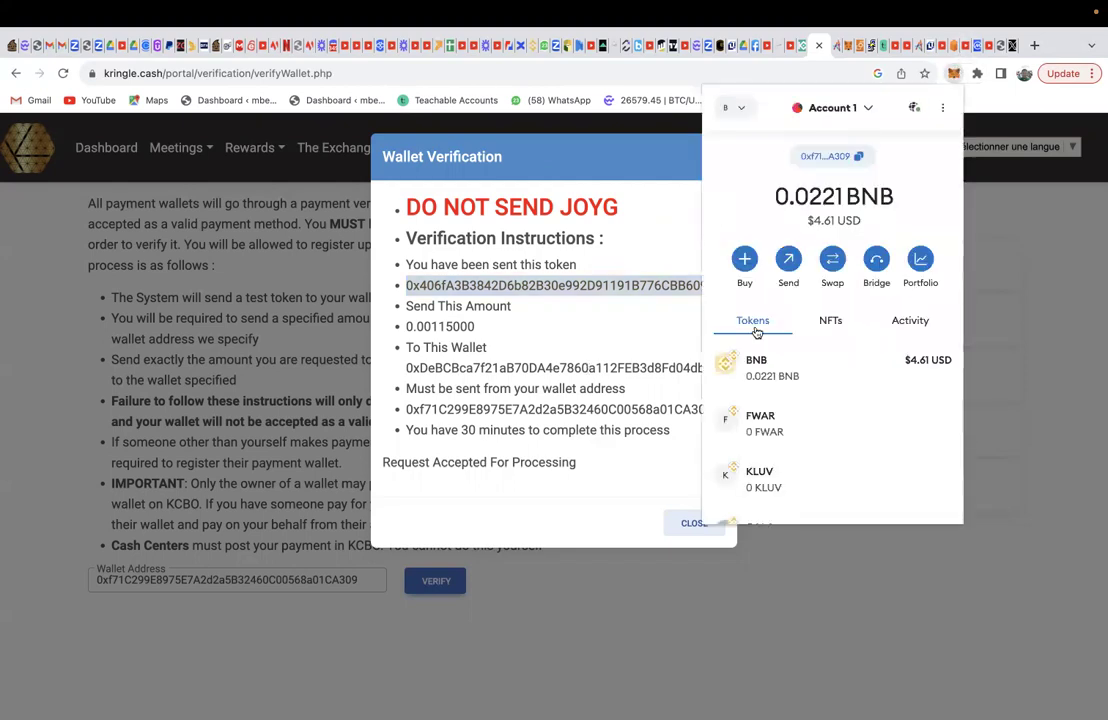
{"action": "scroll", "coordinate": [754, 321], "scroll_direction": "down", "scroll_amount": 5}
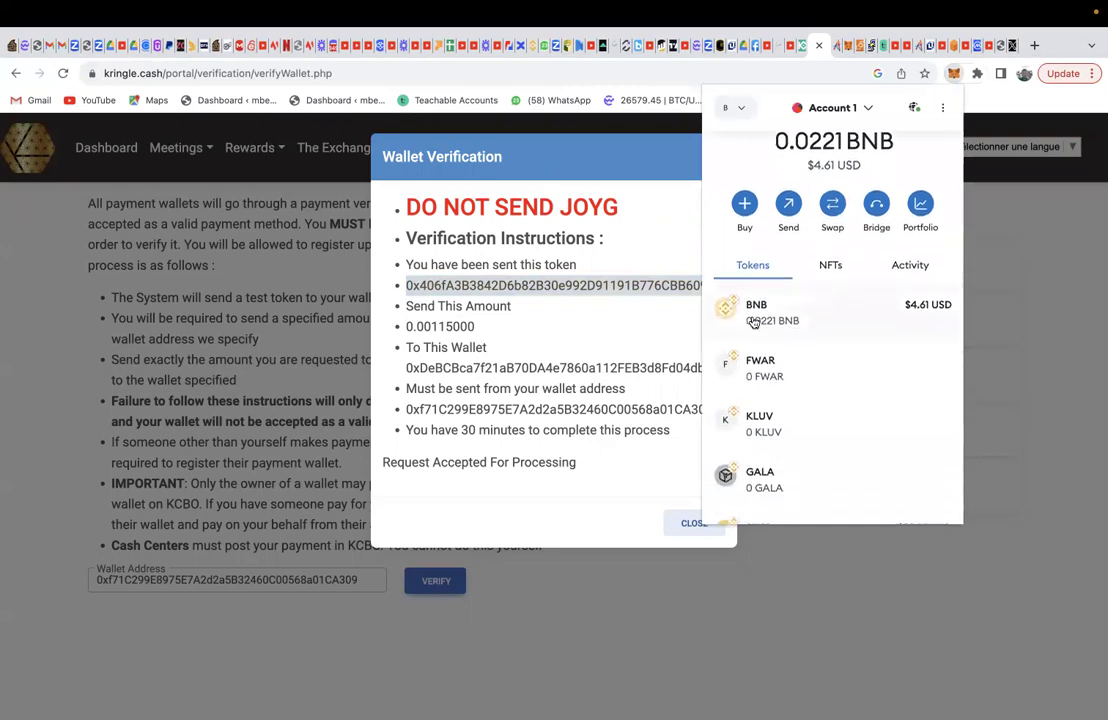
{"action": "scroll", "coordinate": [754, 321], "scroll_direction": "down", "scroll_amount": 5}
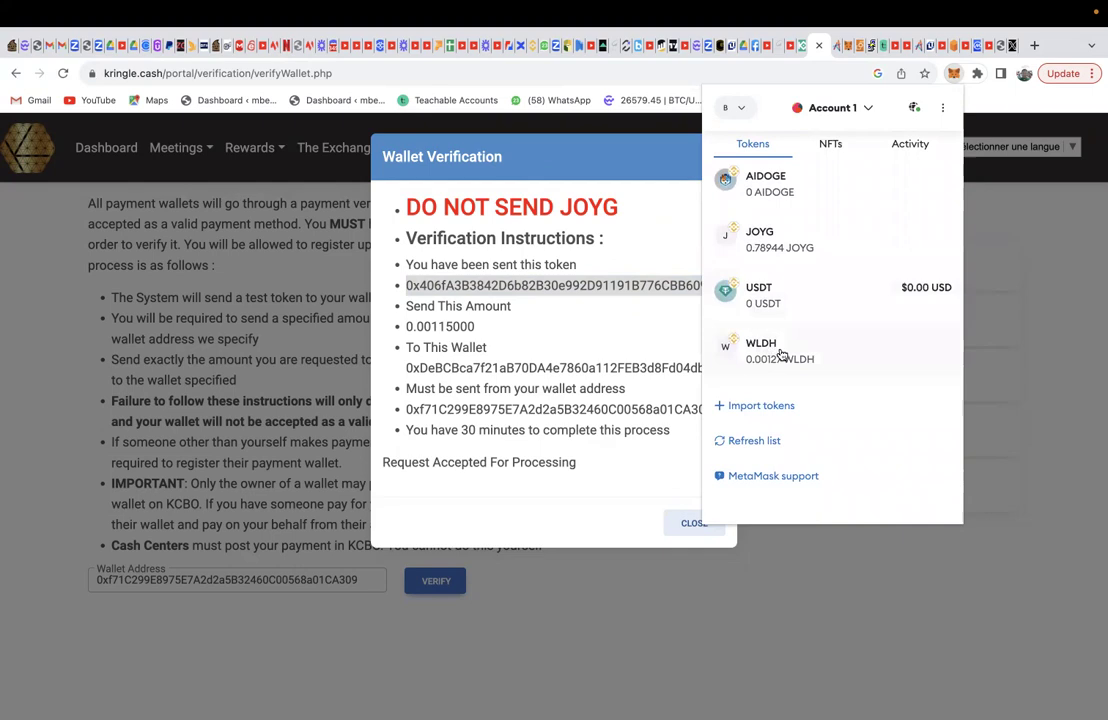
{"action": "left_click", "coordinate": [409, 370]}
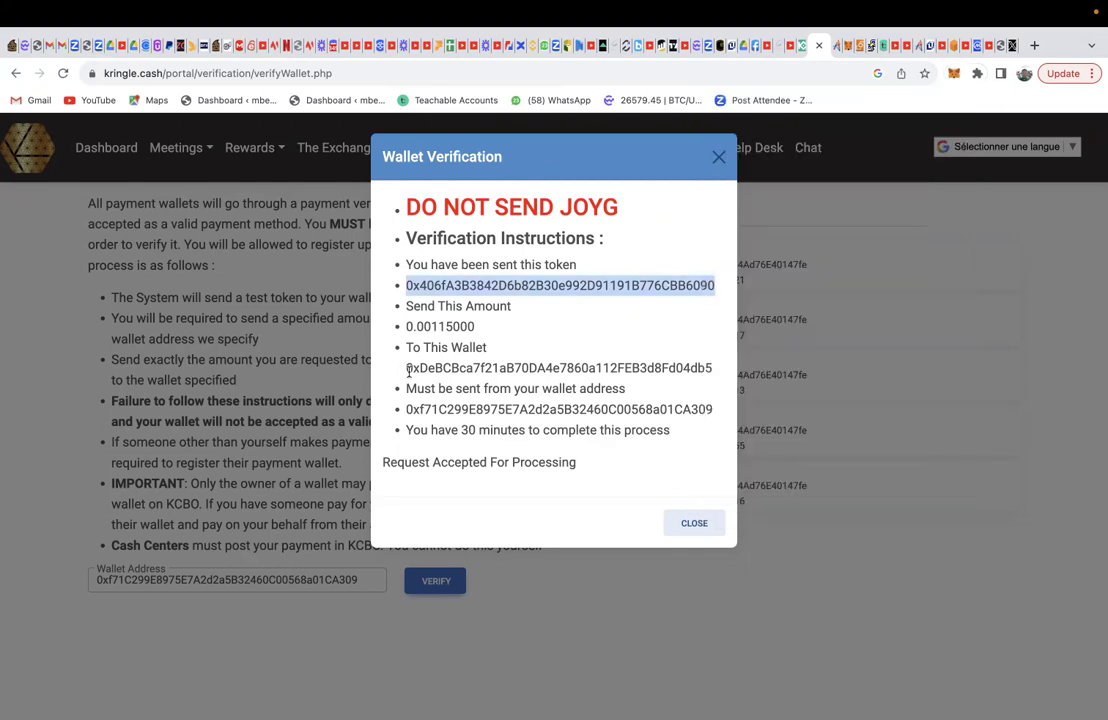
{"action": "left_click_drag", "start_coordinate": [407, 370], "coordinate": [713, 370]}
{"action": "key", "text": "ctrl+c"}
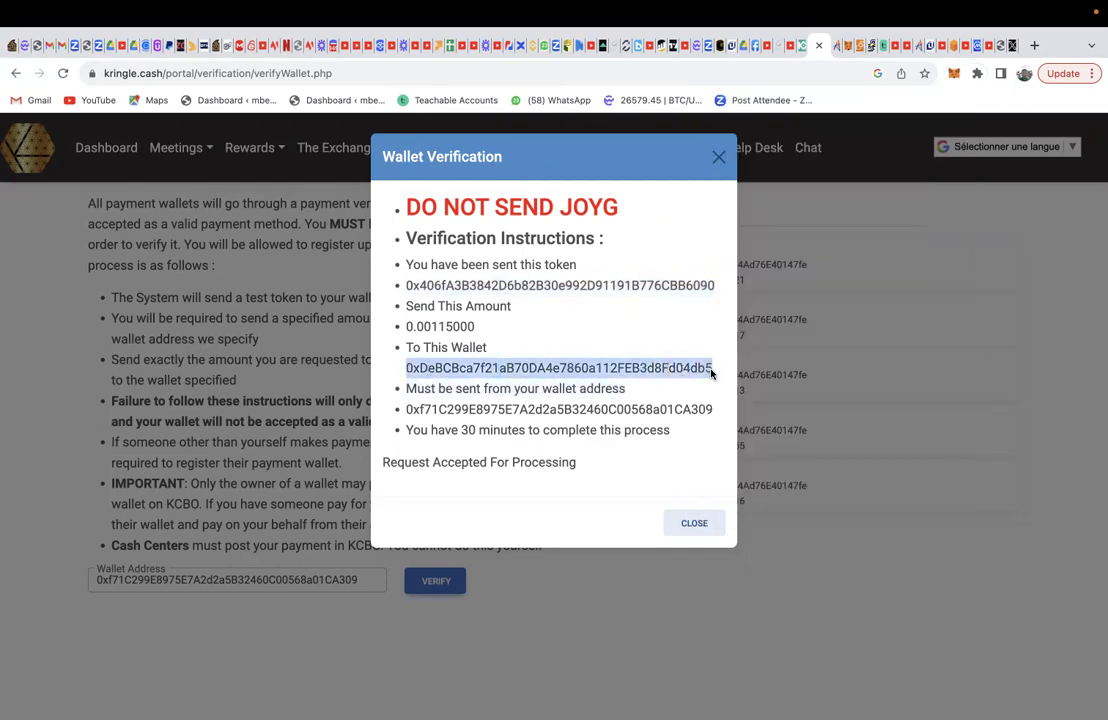
{"action": "left_click", "coordinate": [955, 75]}
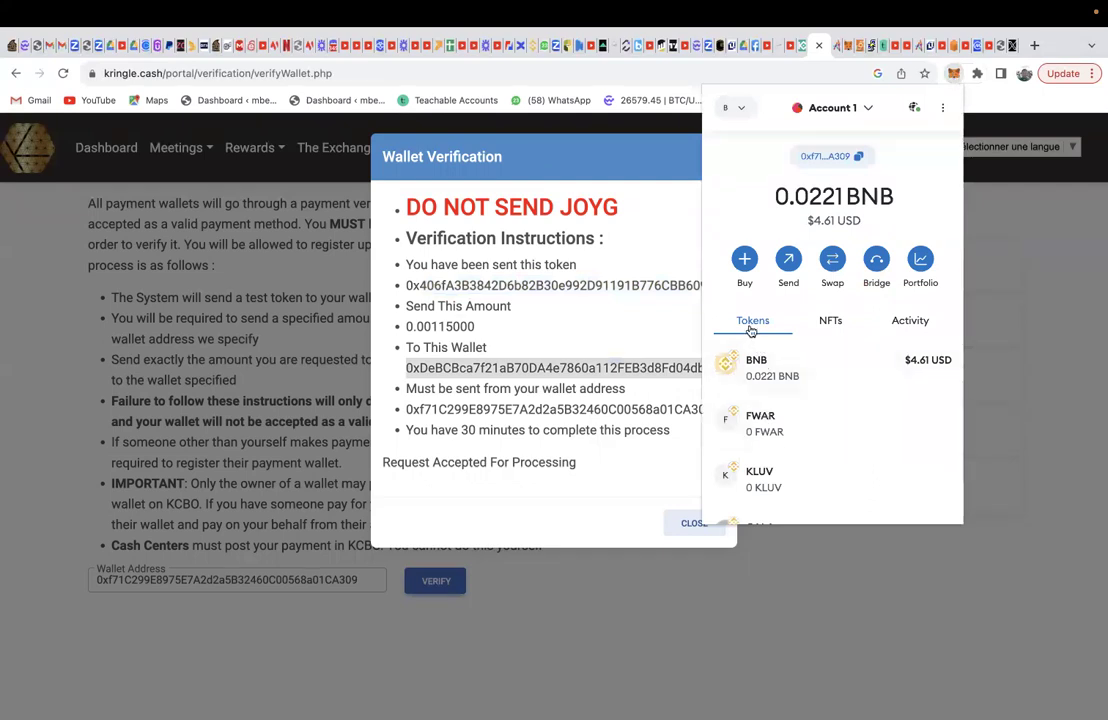
Step: Start a WLDH send to the pasted verification wallet address with amount 0.00115000
{"action": "scroll", "coordinate": [751, 331], "scroll_direction": "down", "scroll_amount": 5}
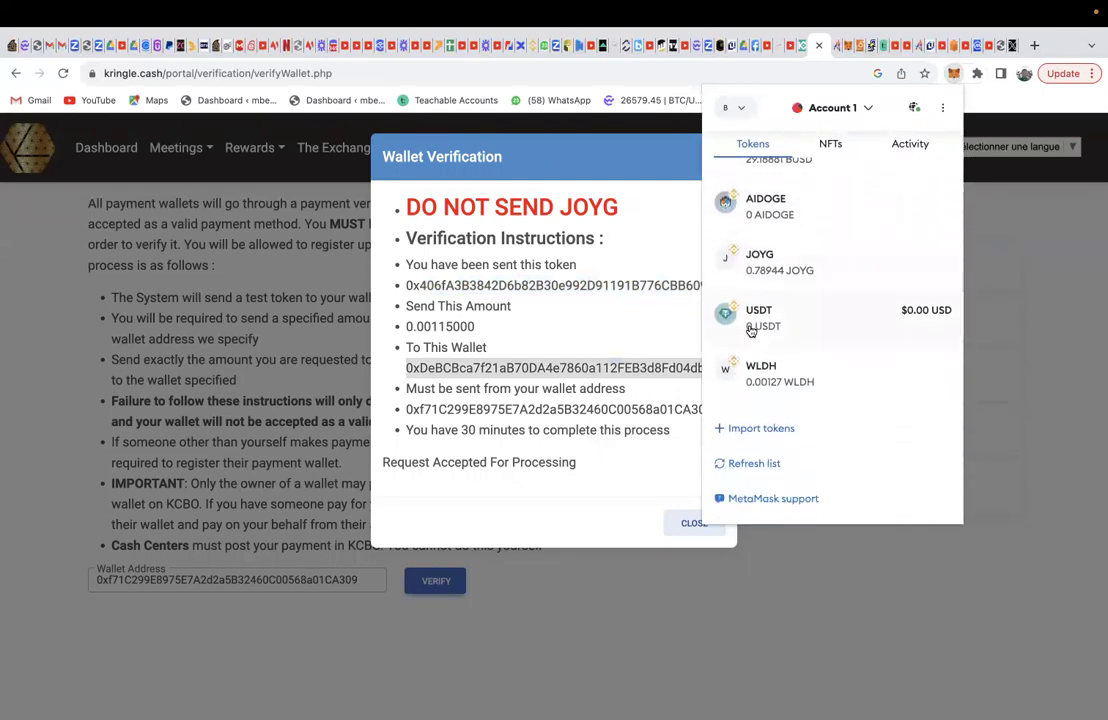
{"action": "left_click", "coordinate": [757, 350]}
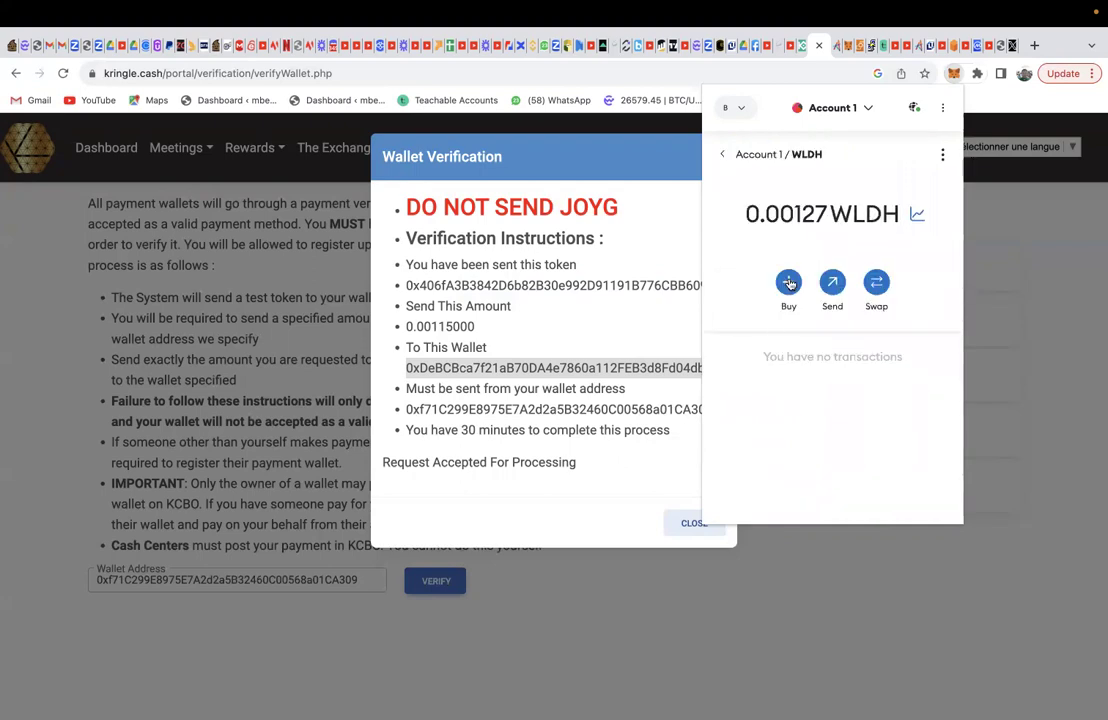
{"action": "left_click", "coordinate": [832, 282]}
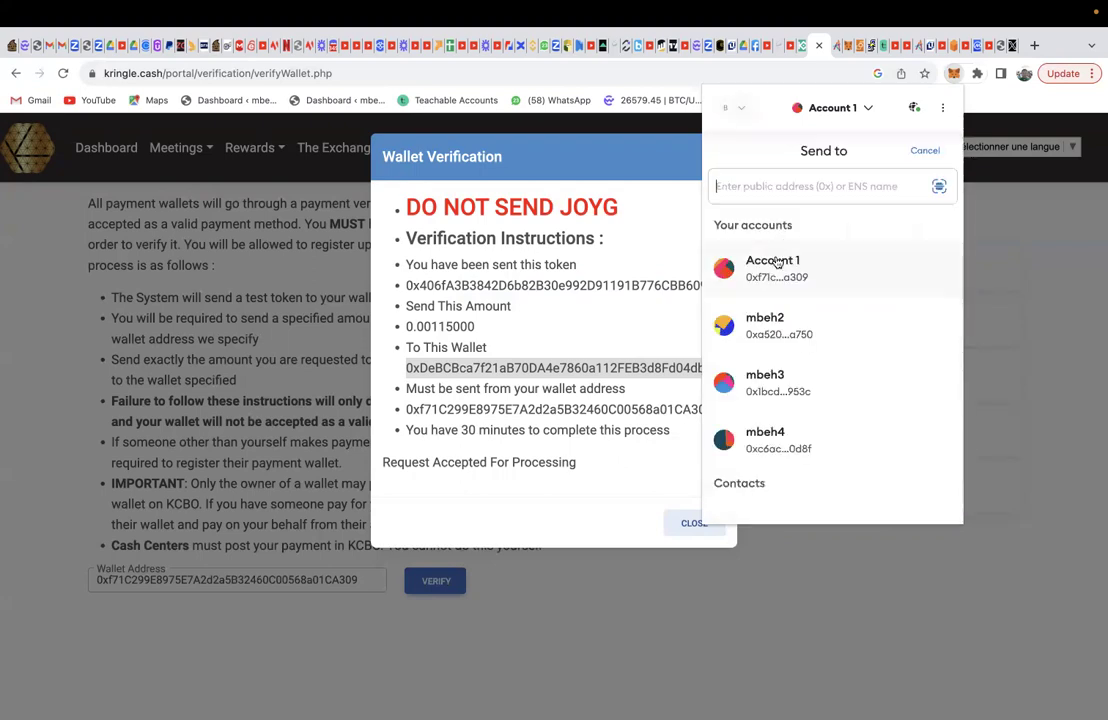
{"action": "key", "text": "ctrl+v"}
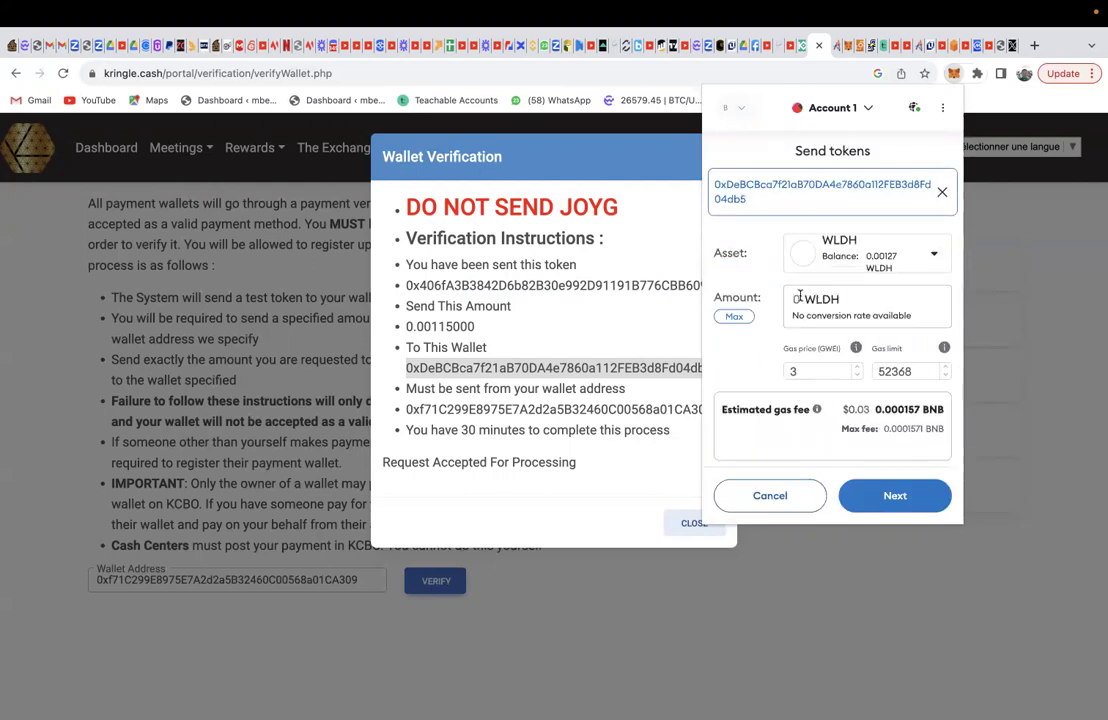
{"action": "type", "text": "0.0"}
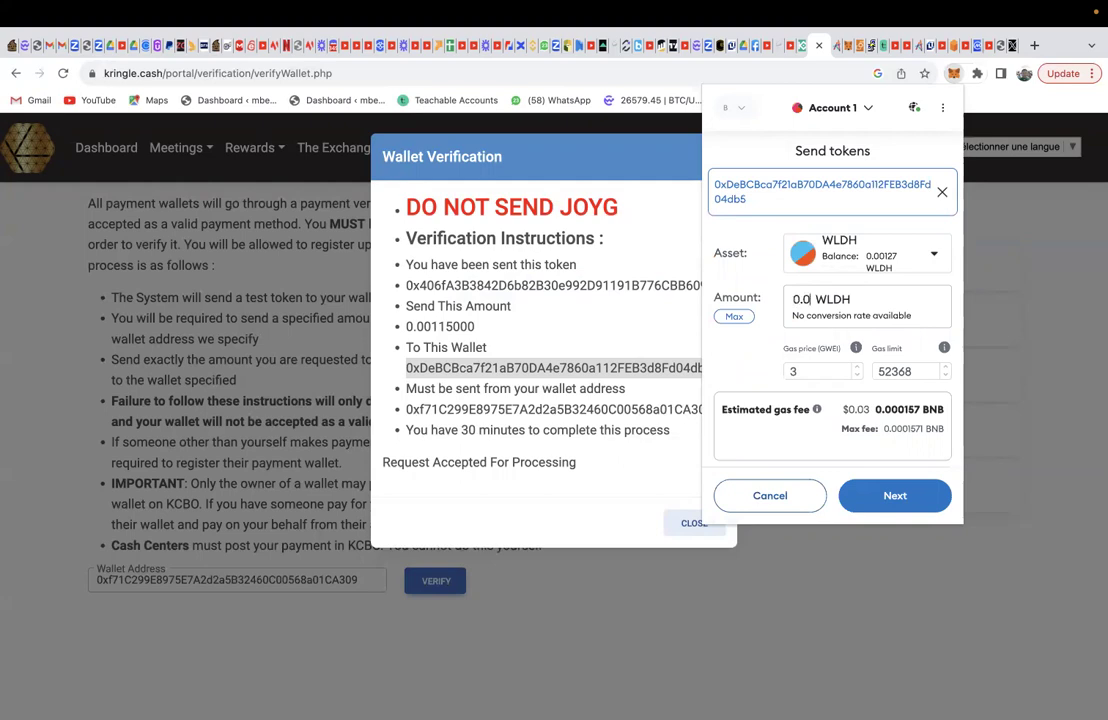
{"action": "type", "text": "0115000"}
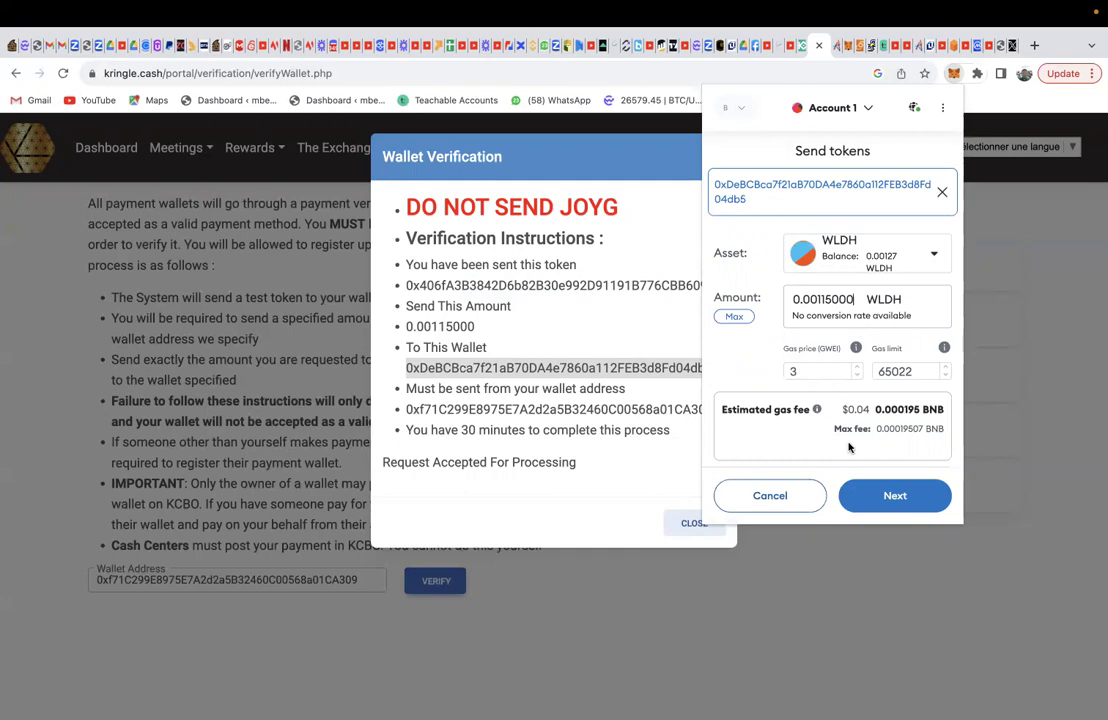
Step: Review and confirm the 0.00115 WLDH transfer to the verification wallet
{"action": "left_click", "coordinate": [890, 500]}
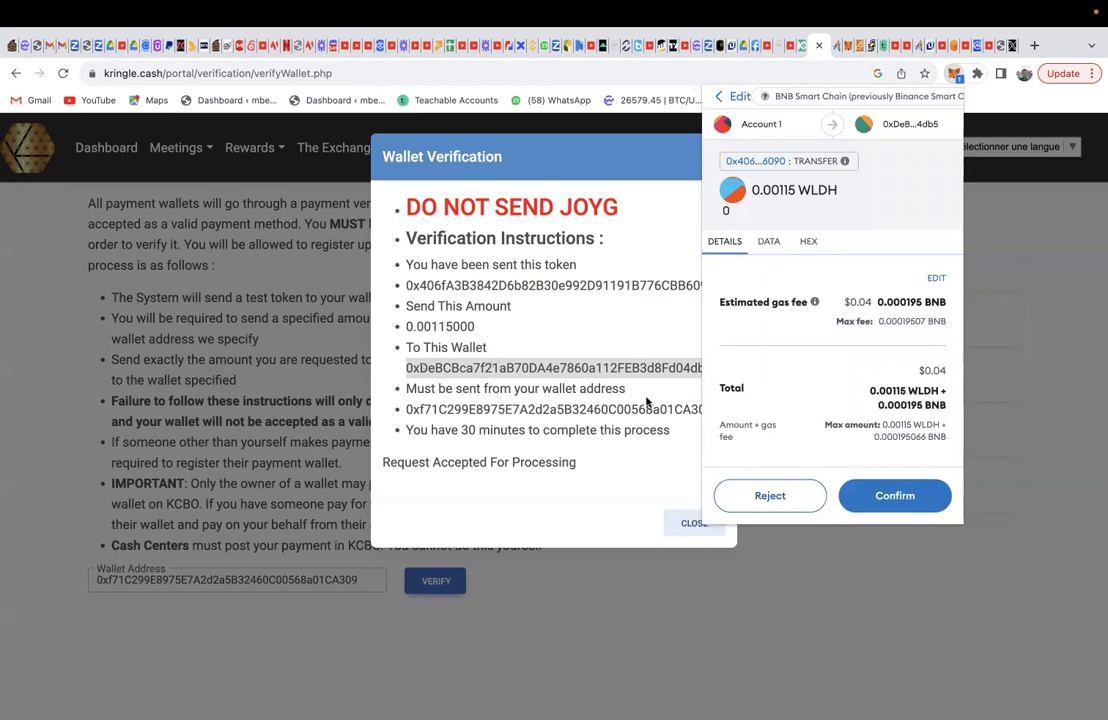
{"action": "left_click", "coordinate": [903, 497]}
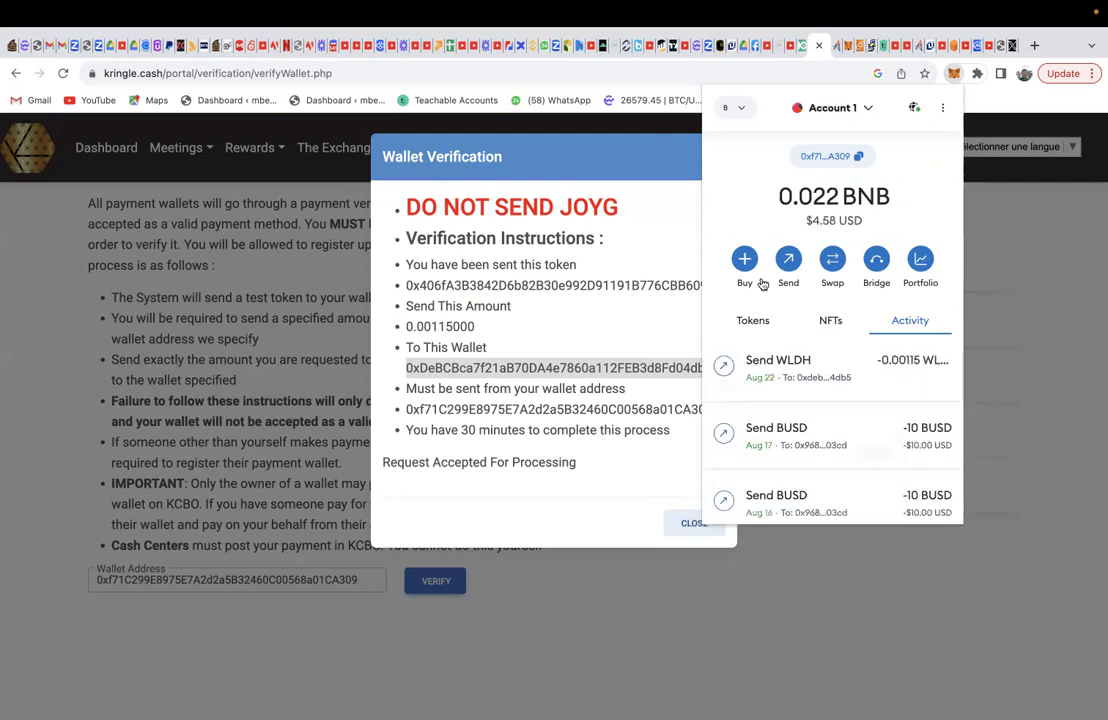
Step: Return to MetaMask's Tokens list, dismiss the wallet, and close the Wallet Verification dialog
{"action": "left_click", "coordinate": [754, 322]}
{"action": "left_click", "coordinate": [673, 482]}
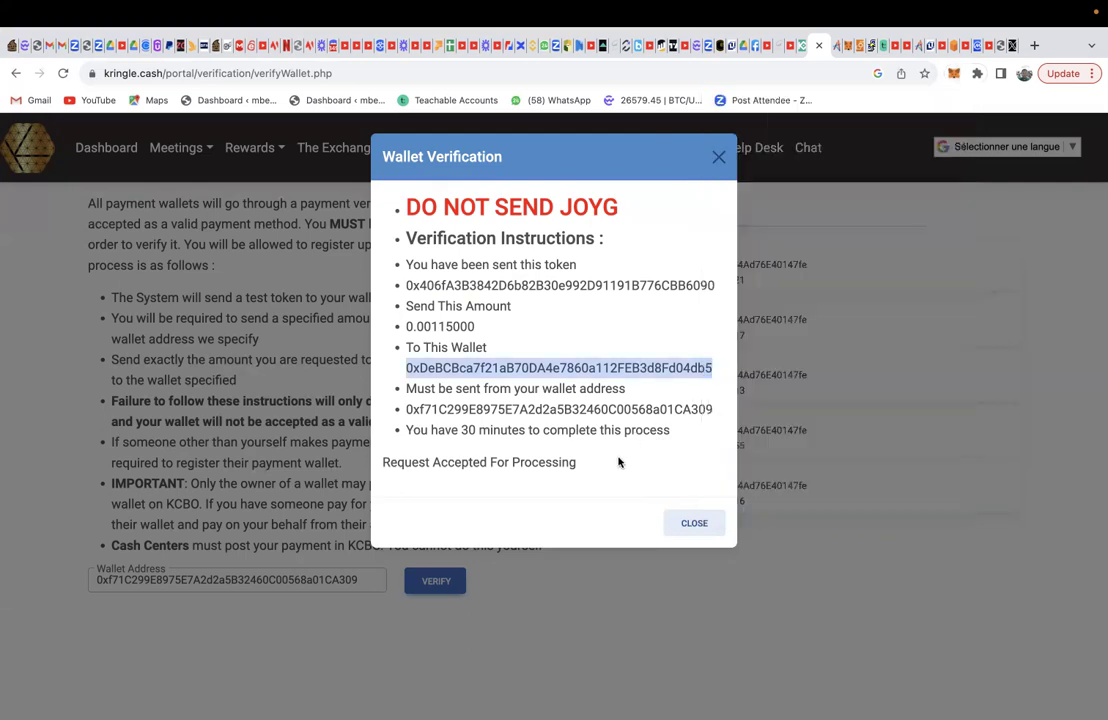
{"action": "left_click", "coordinate": [694, 523]}
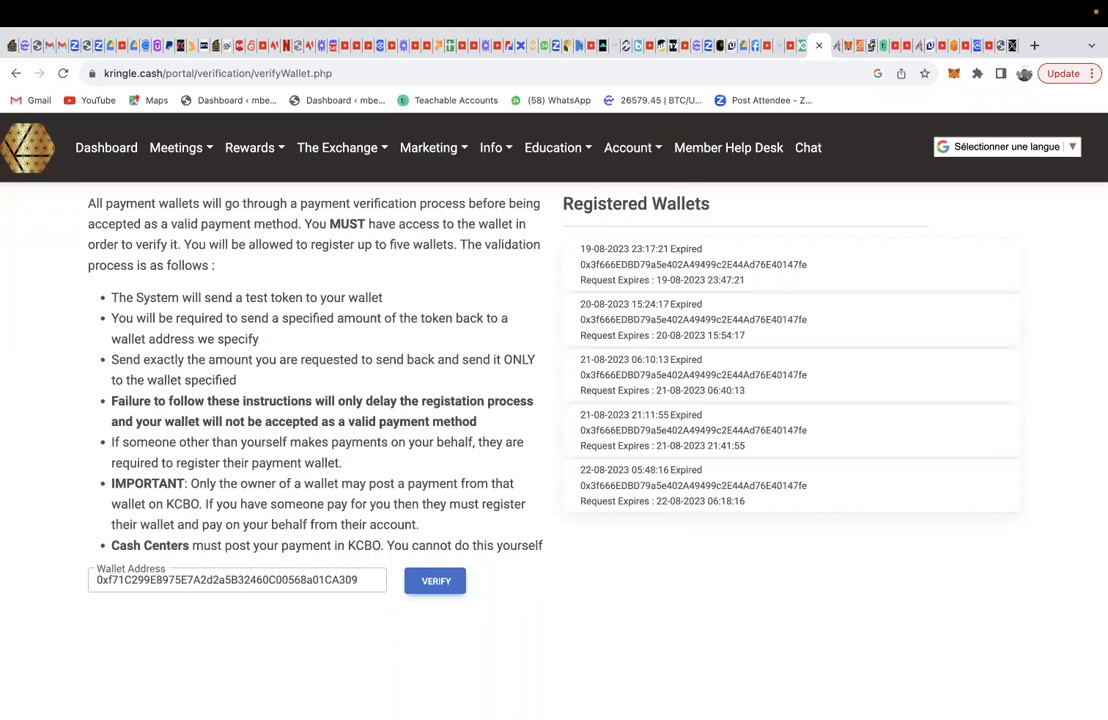
Step: Go from Dashboard to Verify KCBO Payment Wallet and select the new Complete Success entry
{"action": "left_click", "coordinate": [90, 149]}
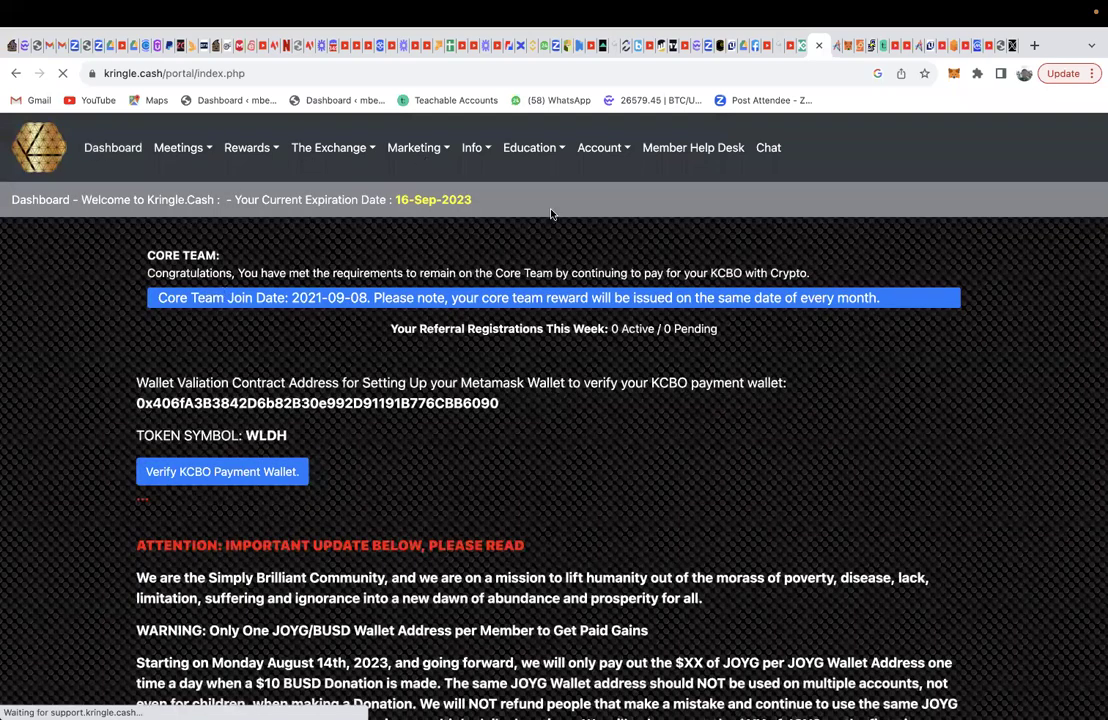
{"action": "left_click", "coordinate": [245, 472]}
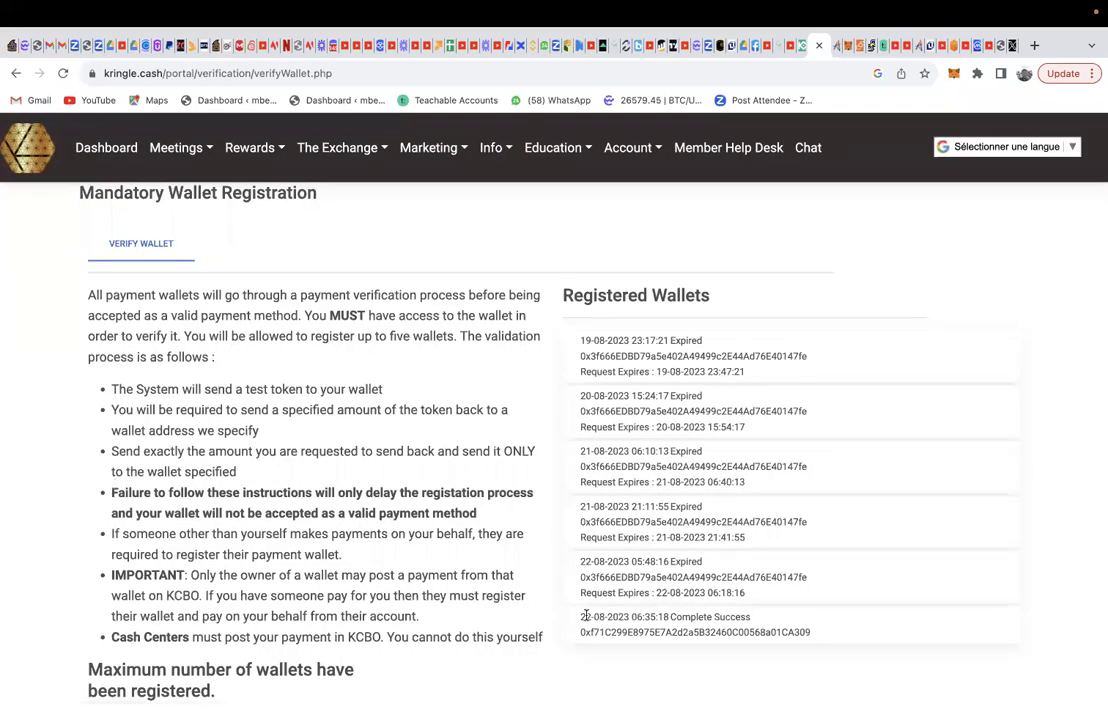
{"action": "left_click_drag", "start_coordinate": [573, 622], "coordinate": [697, 715]}
{"action": "key", "text": "ctrl+super+d"}
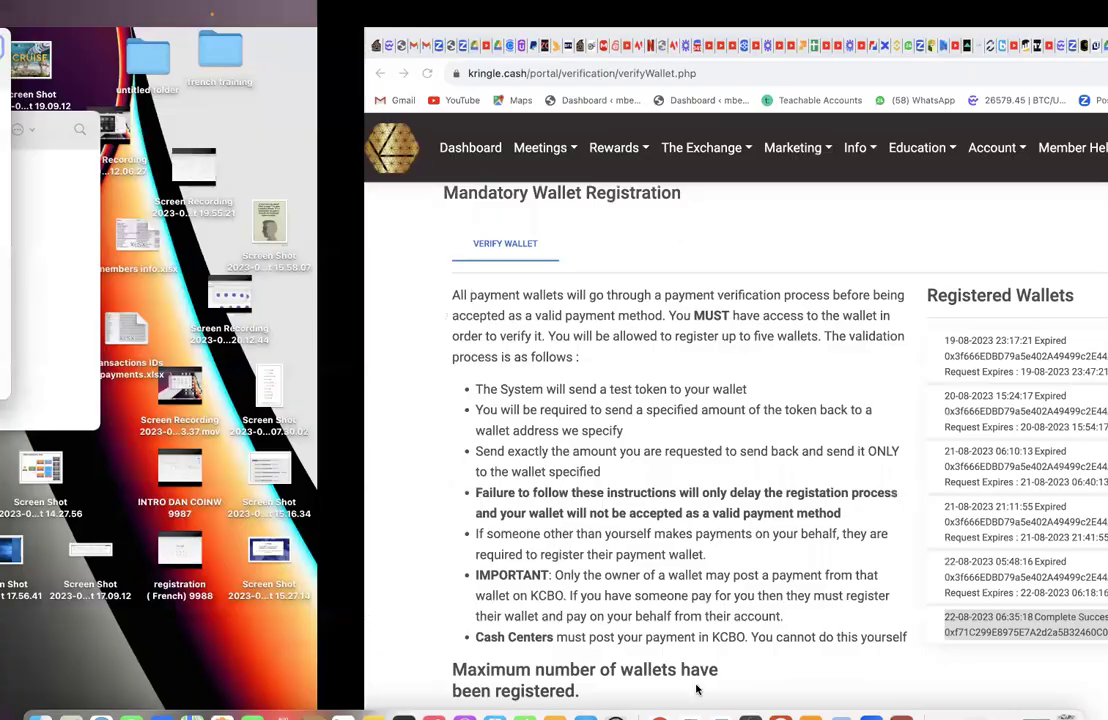
{"action": "left_click", "coordinate": [659, 697]}
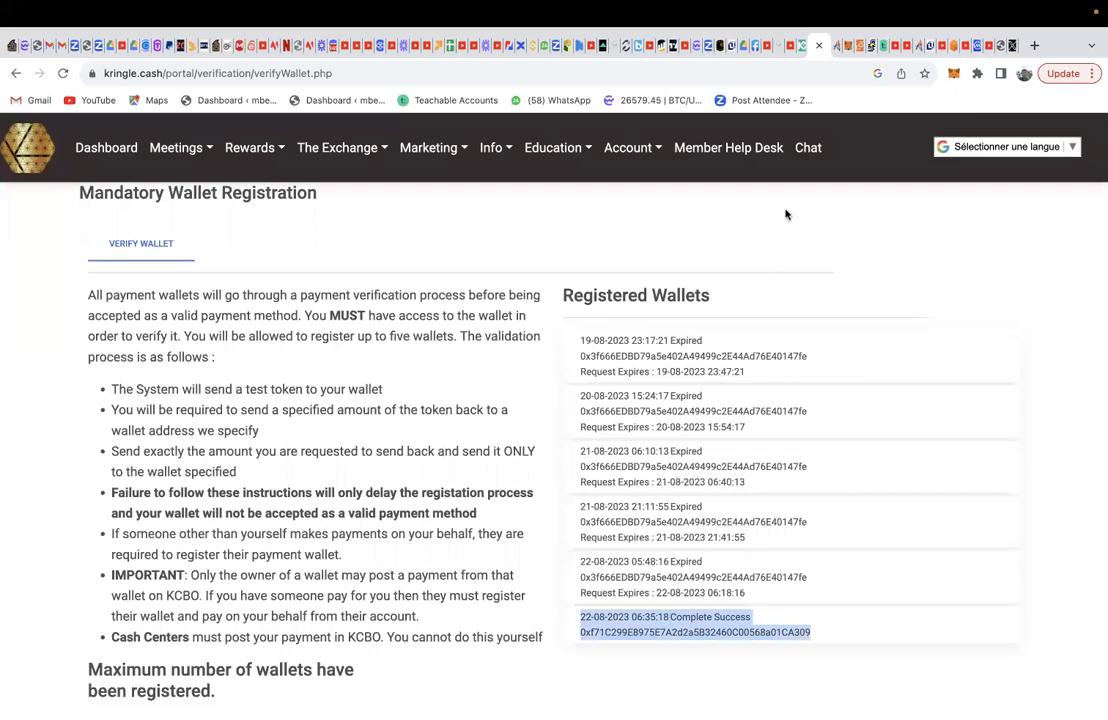
{"action": "mouse_move", "coordinate": [600, 5]}
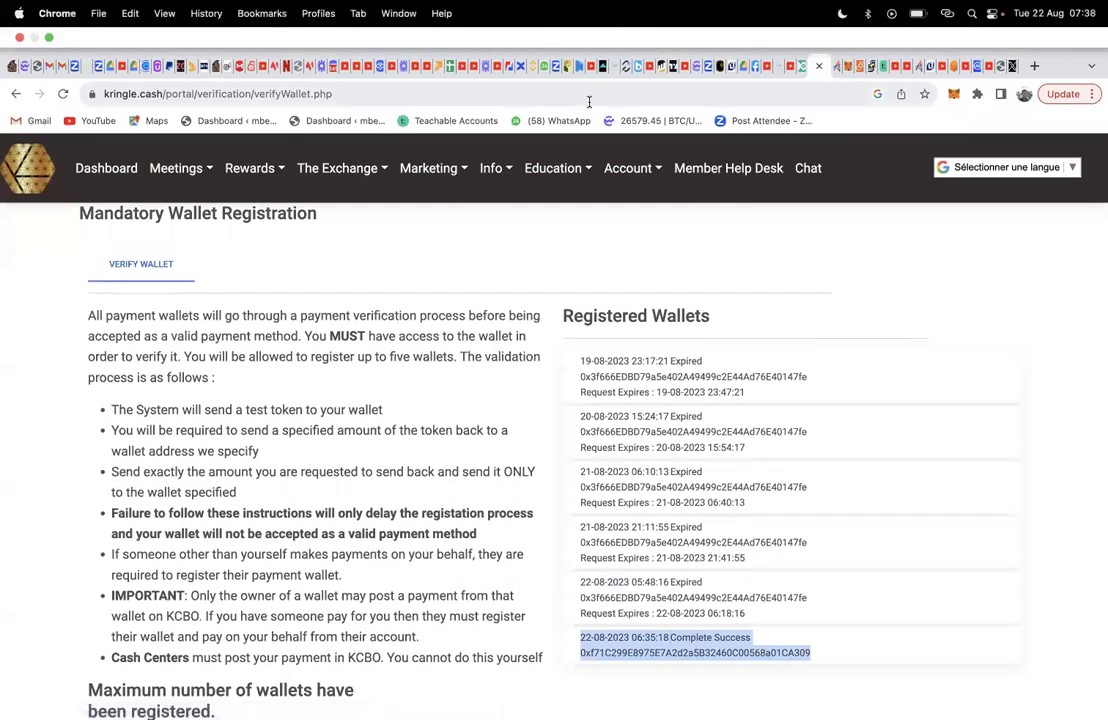